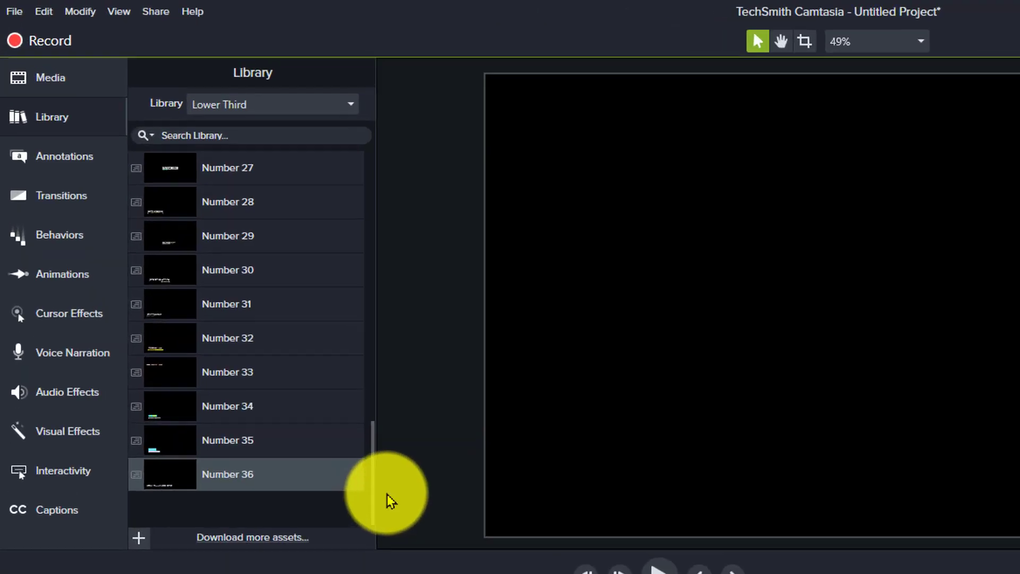
Ungroup the Number 36 lower third on Track 1 into separate shape and text clips
left_click_drag(226, 297, 227, 215)
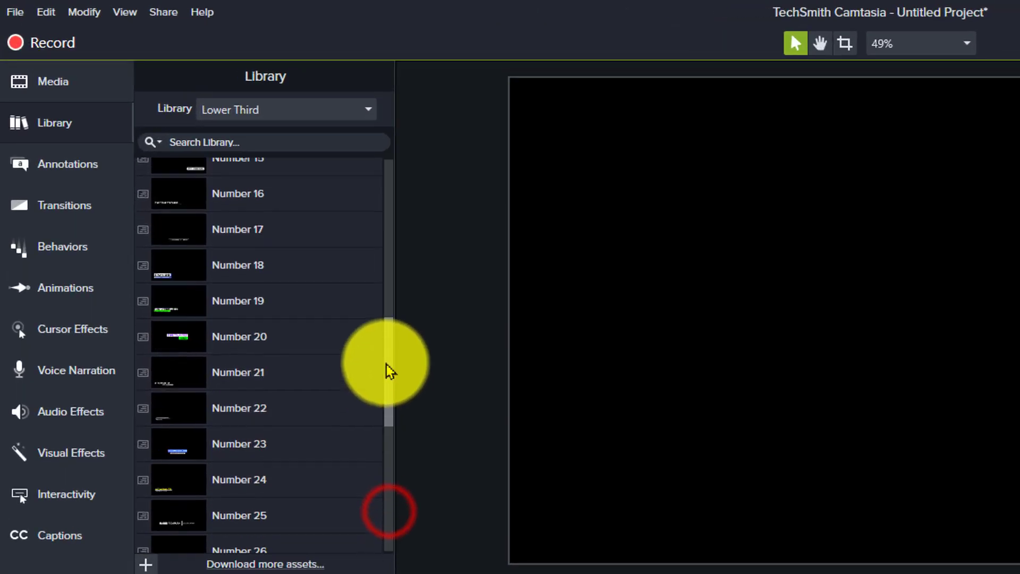
left_click_drag(388, 370, 399, 477)
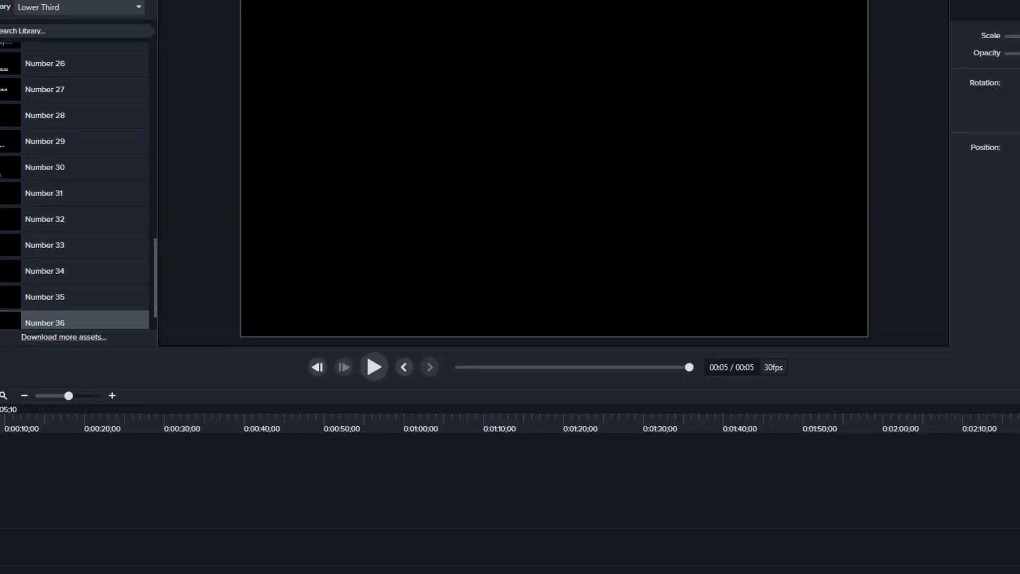
right_click(466, 310)
left_click(469, 305)
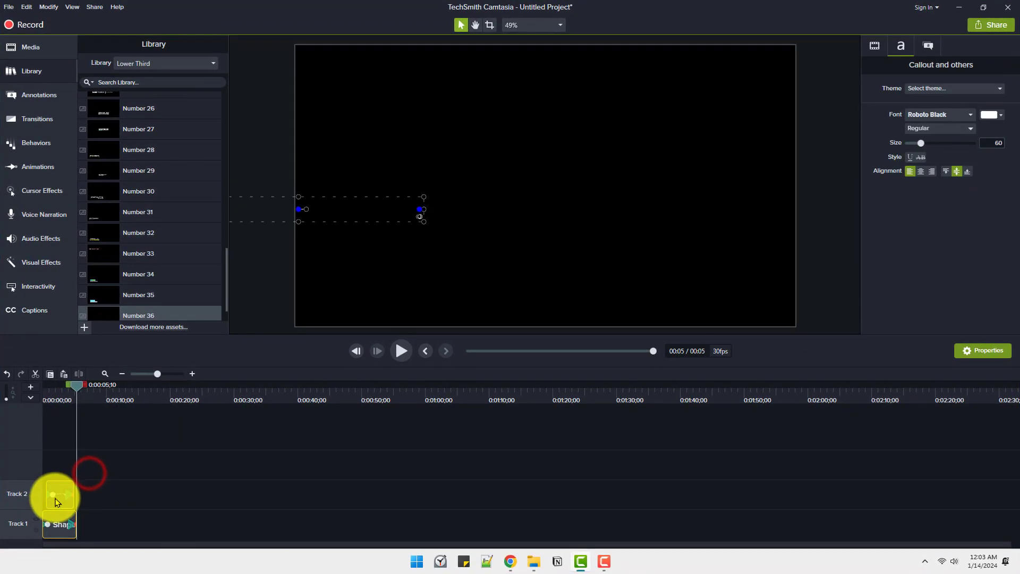
Examine the animations on the ungrouped shape and text clips, with the playhead at about 3 seconds
scroll(56, 499, "up", 10)
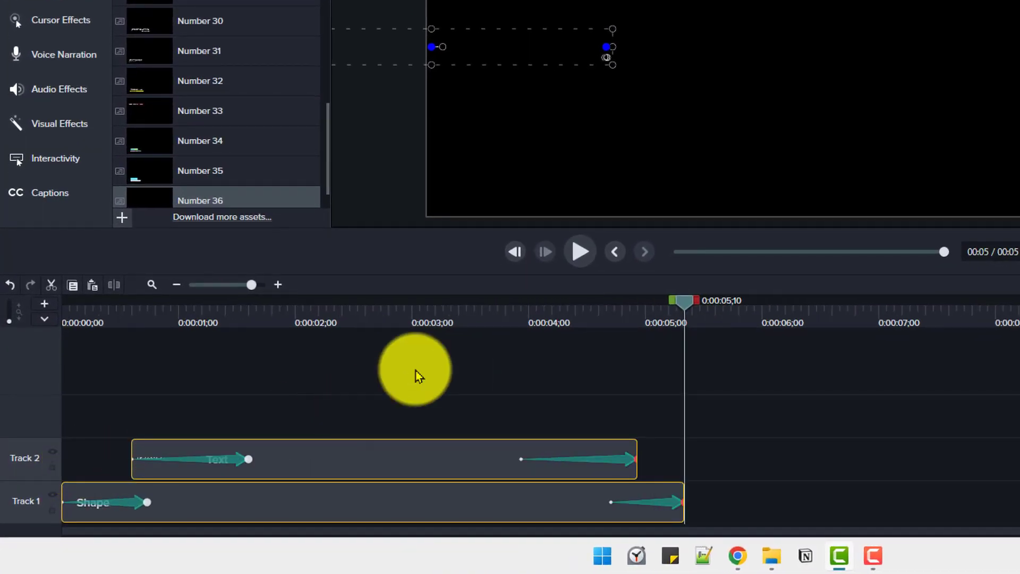
left_click(432, 318)
left_click(344, 507)
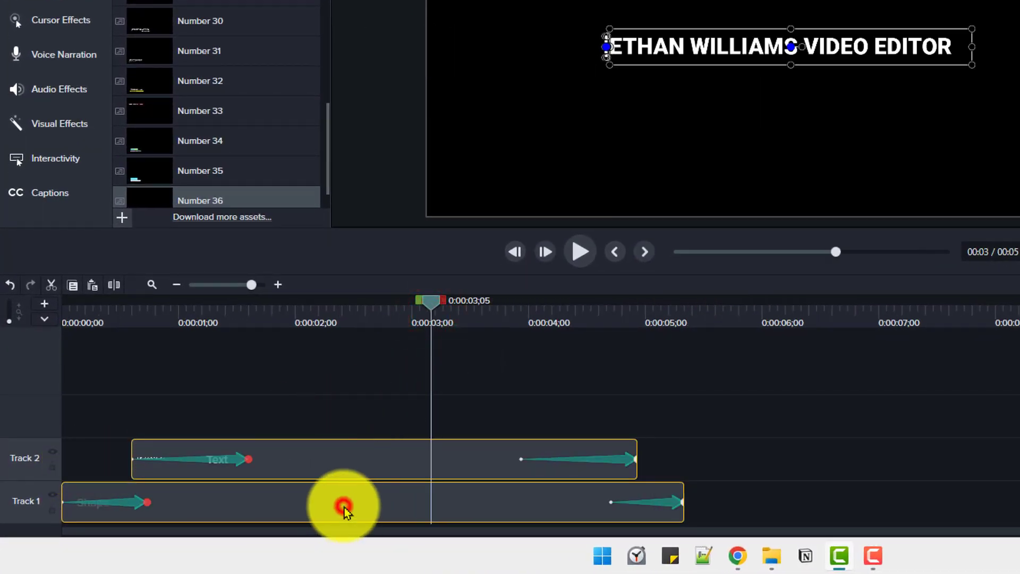
left_click(352, 464)
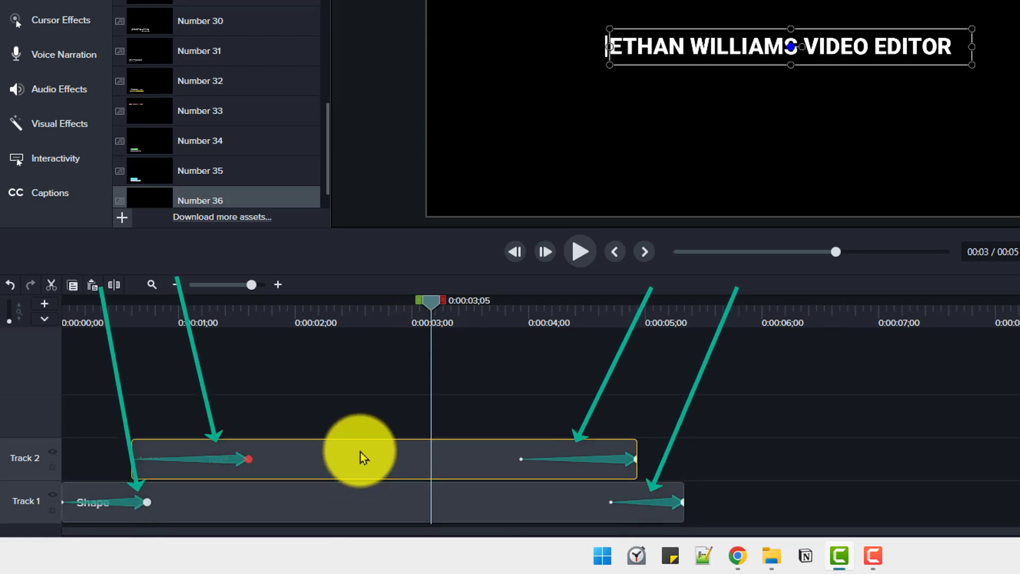
left_click(378, 411)
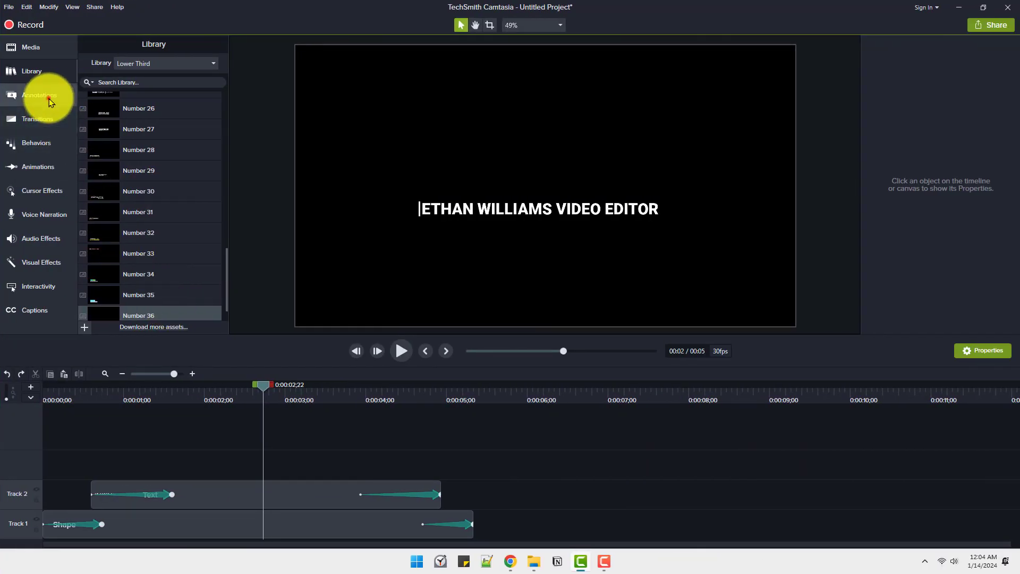
Add a white rectangle on a new track at 0:00:02;22 and narrow it to a thin vertical bar
left_click(49, 101)
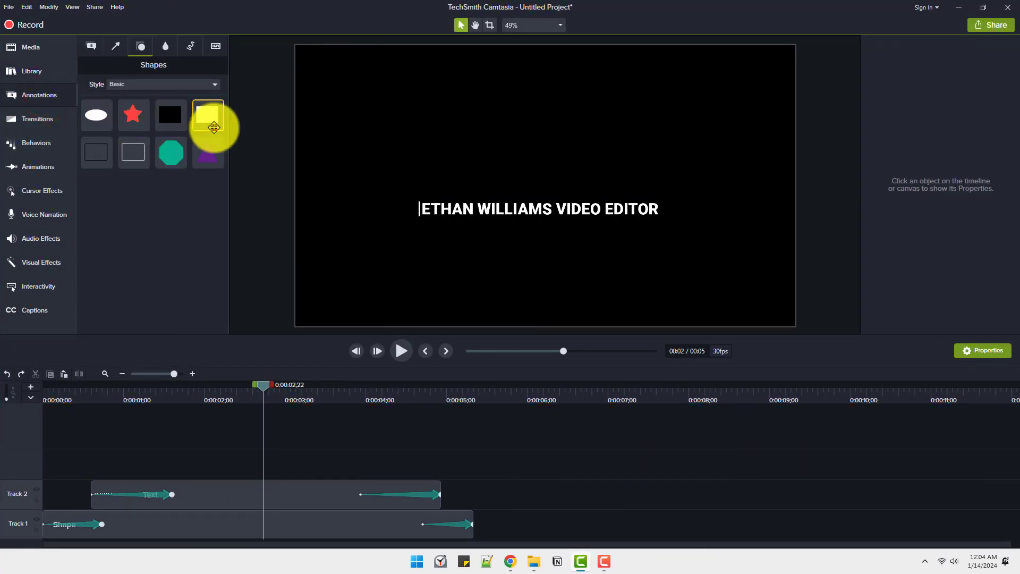
left_click_drag(214, 128, 265, 471)
left_click_drag(547, 183, 420, 177)
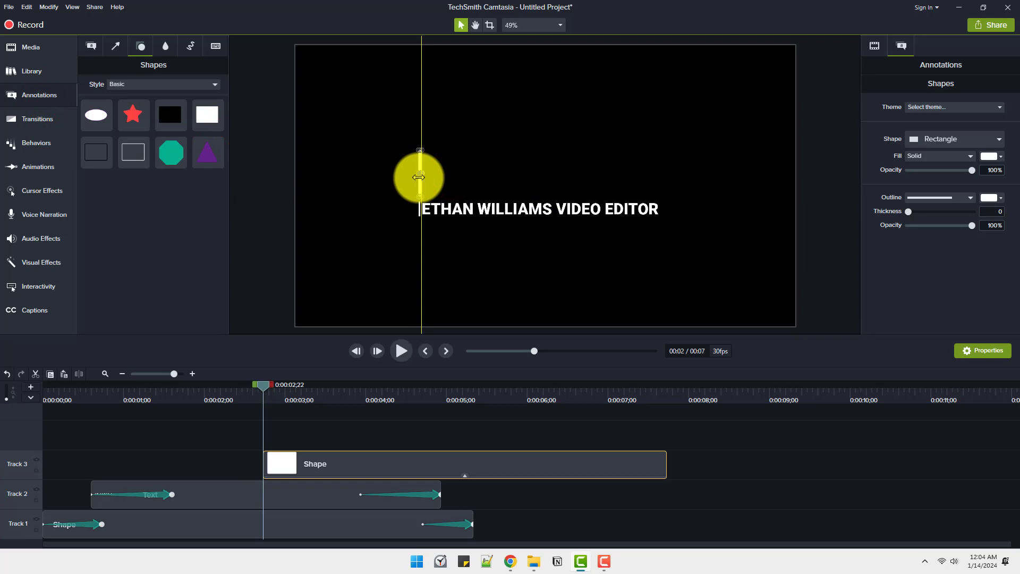
Position the new bar directly above the existing title's bar and match its size, with the canvas at 100%
left_click(522, 25)
left_click(527, 93)
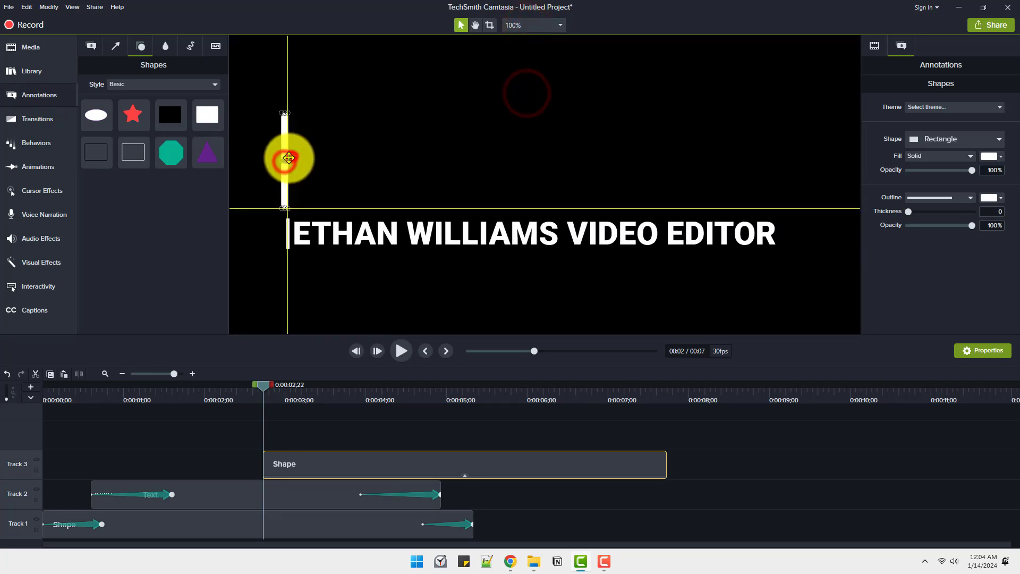
left_click_drag(283, 155, 288, 186)
left_click(310, 187)
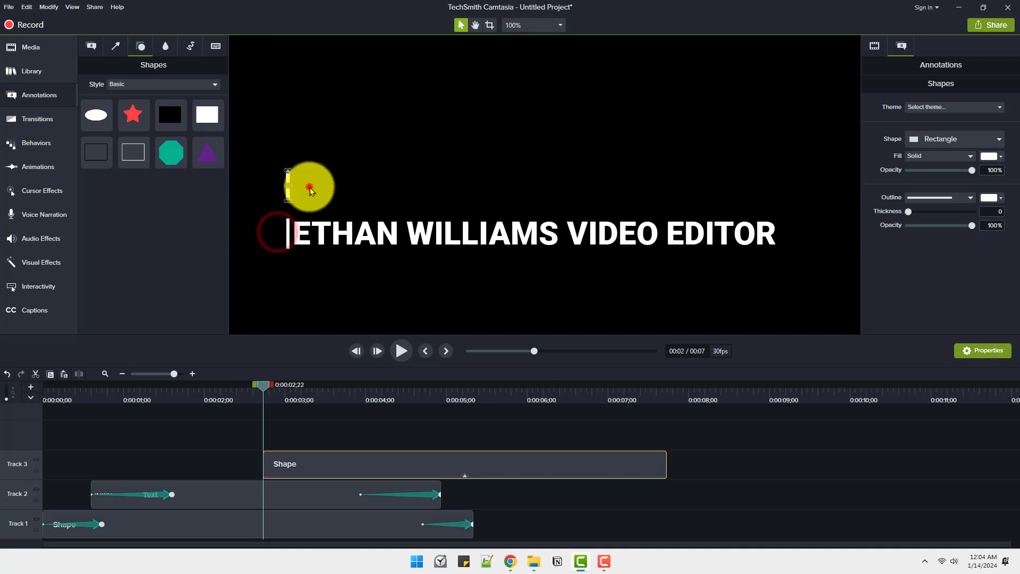
Add a plain ABC text callout on Track 4 at 0:00:02;22 and fit its box to one line above the existing title
left_click(92, 48)
left_click_drag(96, 189, 271, 433)
left_click_drag(503, 183, 360, 182)
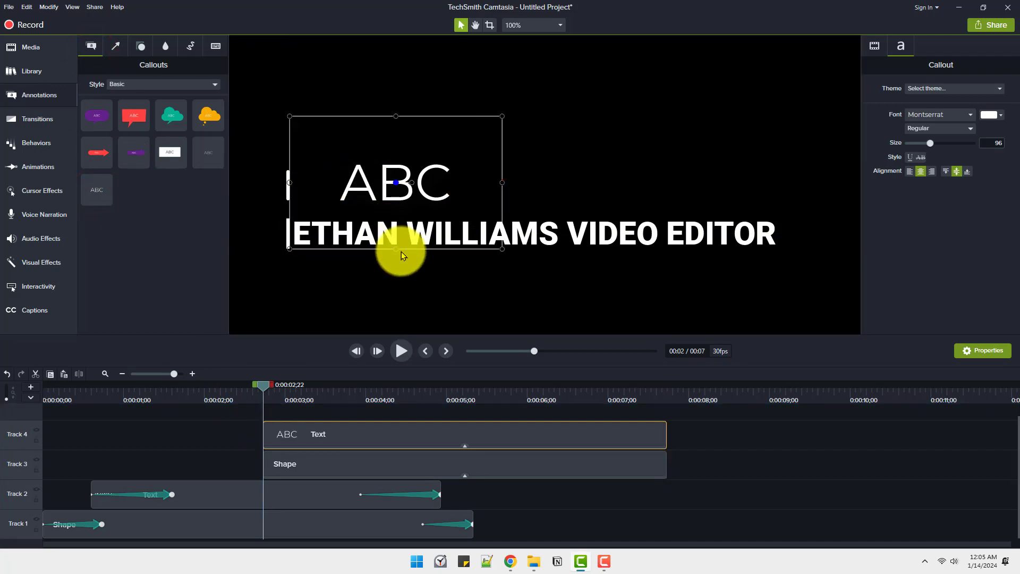
left_click_drag(394, 250, 396, 201)
left_click_drag(502, 182, 781, 182)
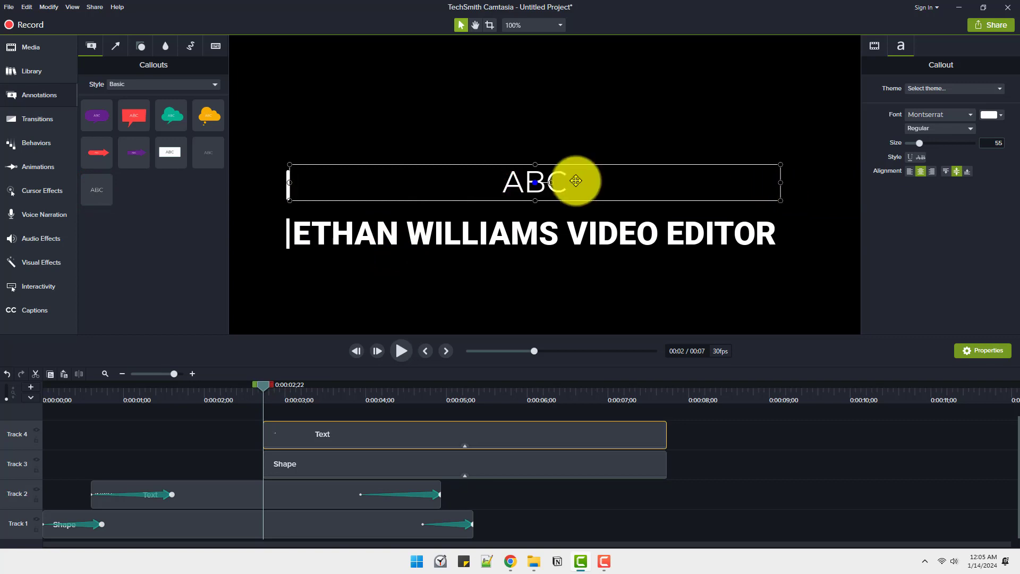
Replace the callout's text with "CAMTASIA CUSTOM LOWER THIRD"
double_click(577, 181)
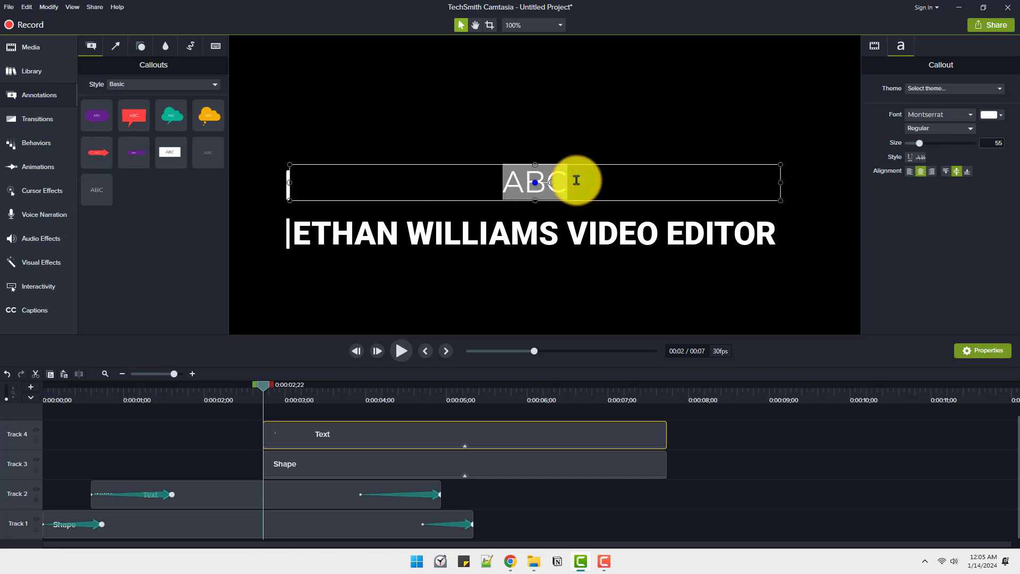
type("CAMTASIA CUSTOM LOWER THIRD")
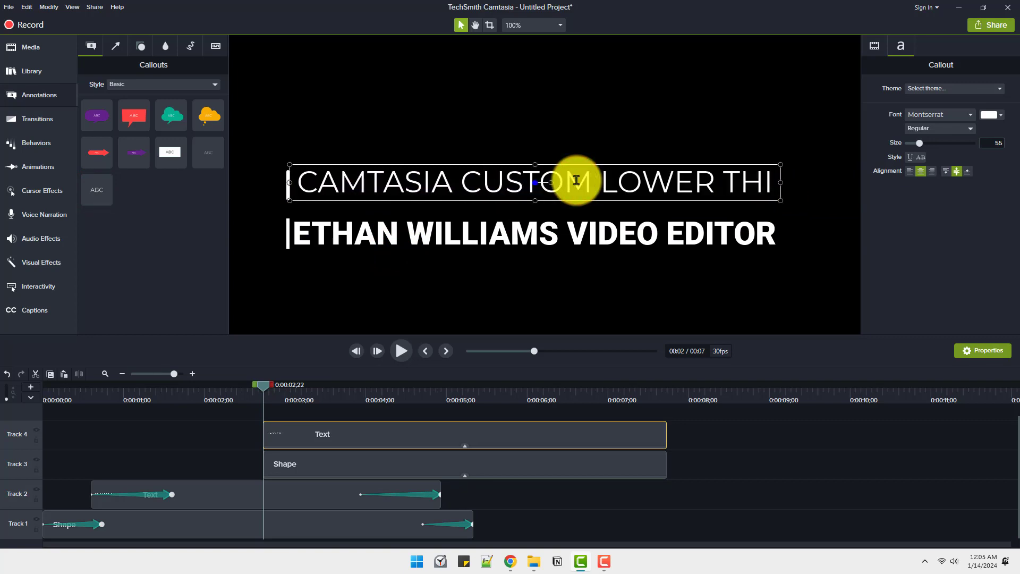
left_click(430, 413)
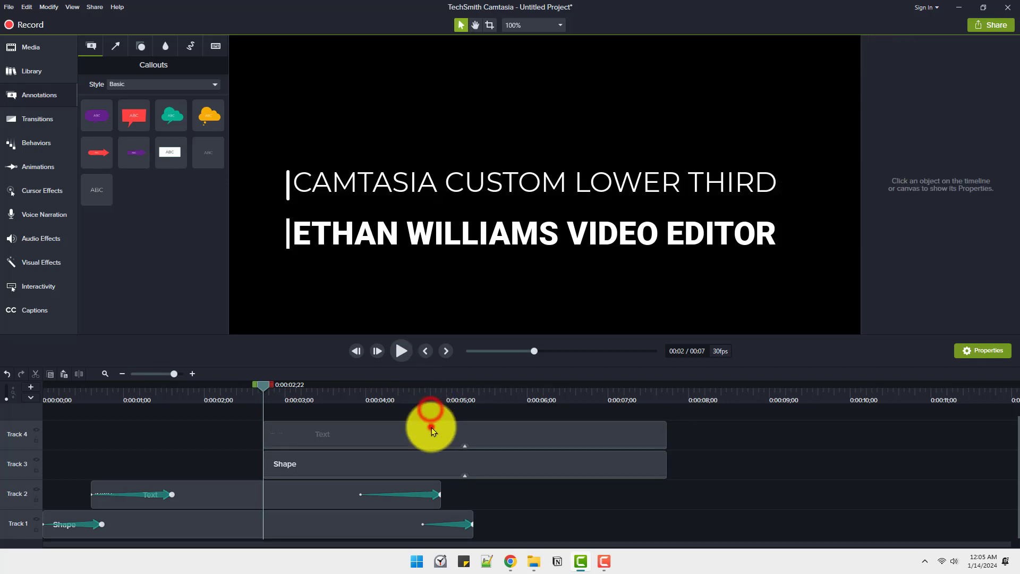
Change the new title's font to Roboto Black and enlarge it to size 57 beside the bar
left_click(432, 427)
left_click(961, 117)
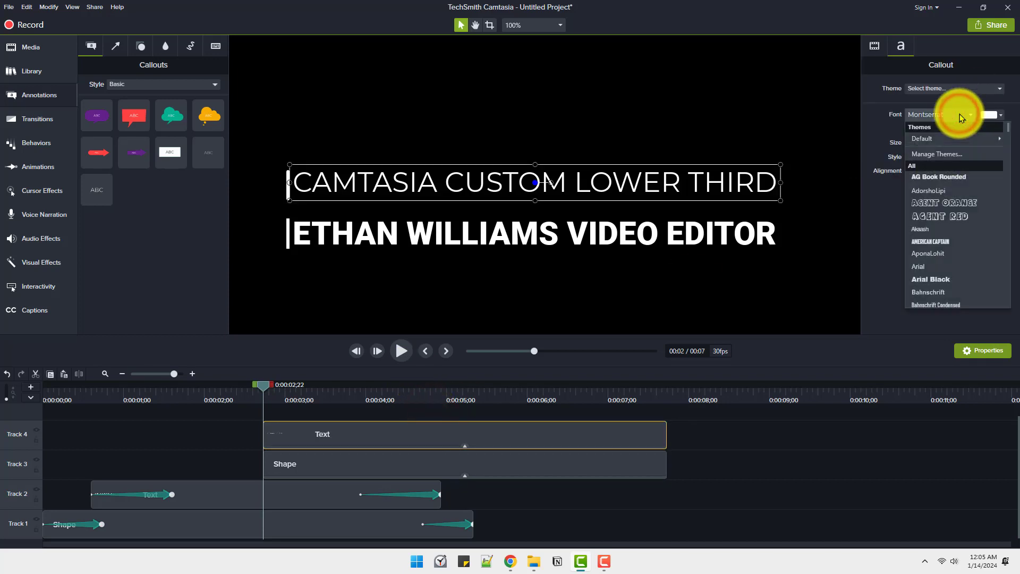
left_click(1010, 137)
left_click_drag(1010, 138, 1009, 255)
left_click(944, 226)
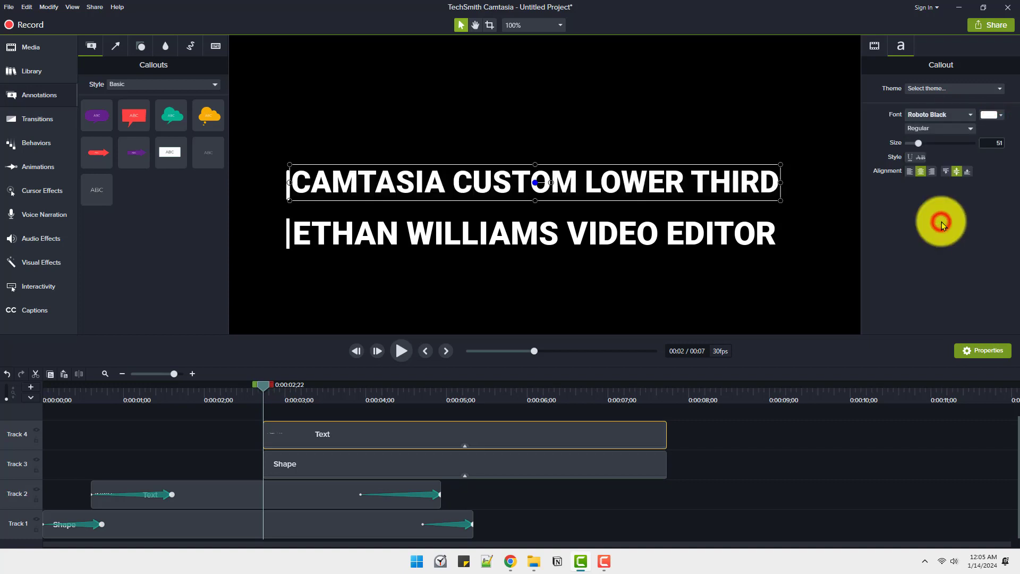
left_click(219, 442)
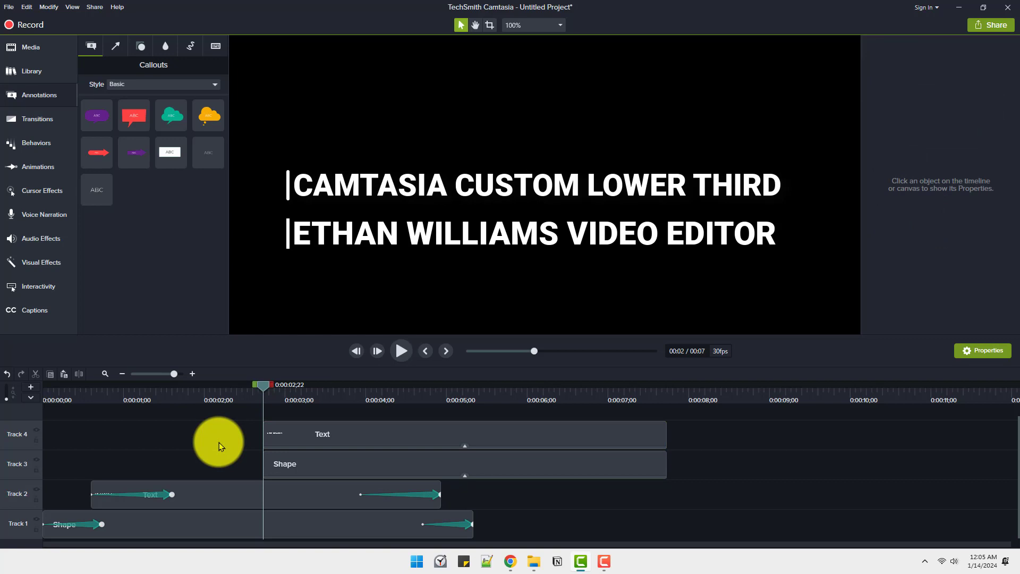
Add an animation to the Track 3 bar ending at 0:00:04;10 and crop the bar away from the top at its start
left_click(391, 393)
left_click(347, 466)
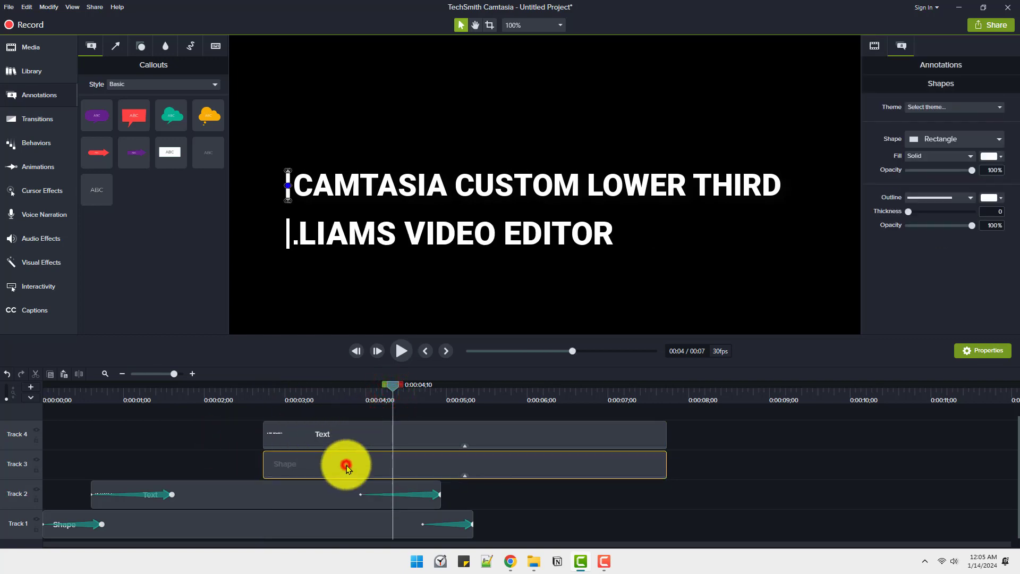
key("shift+a")
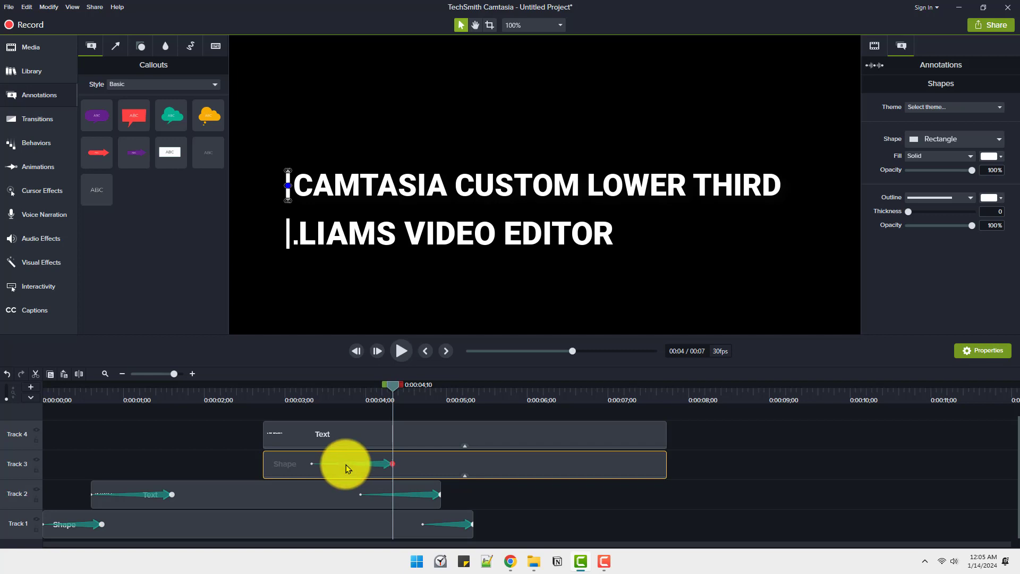
left_click(313, 465)
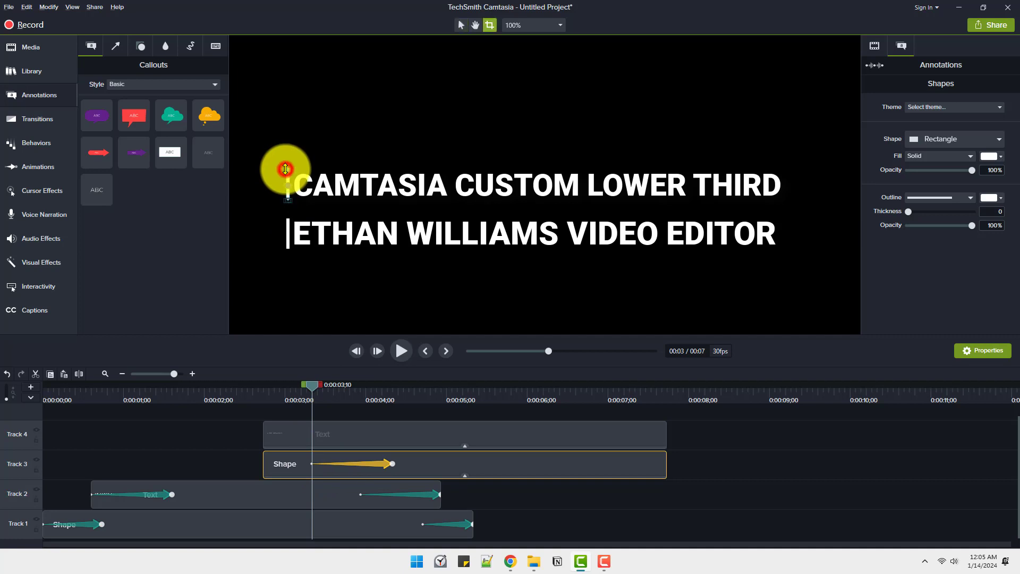
left_click_drag(285, 169, 285, 210)
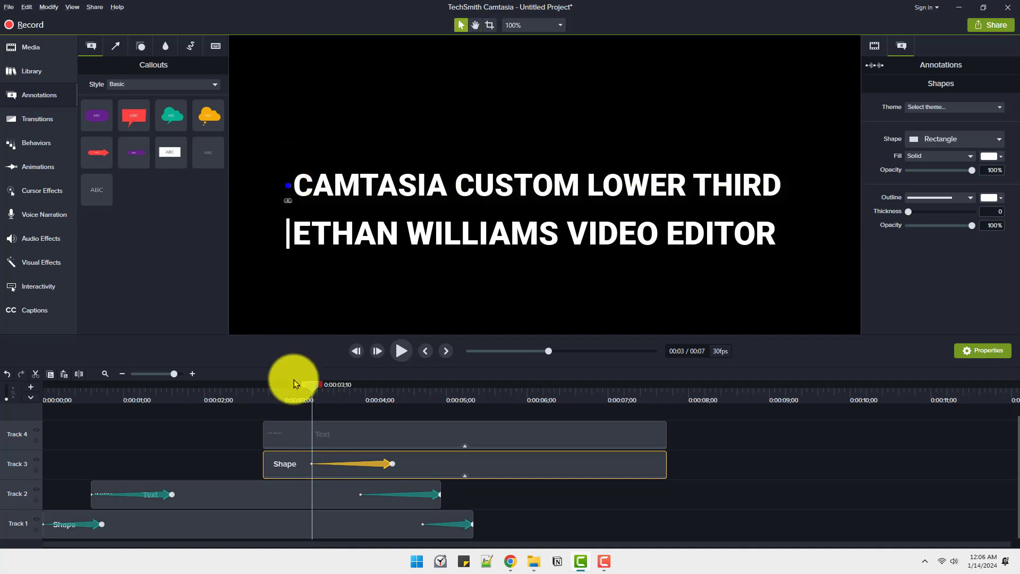
Set the bar animation's easing to Linear and shorten it to fit at the beginning of the Track 3 clip
right_click(324, 465)
left_click(341, 507)
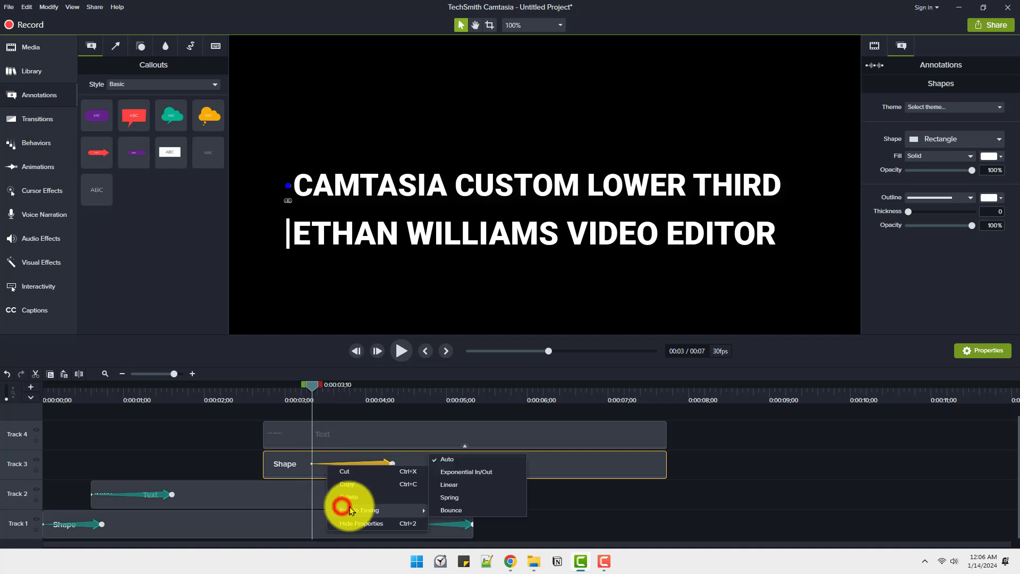
left_click(446, 482)
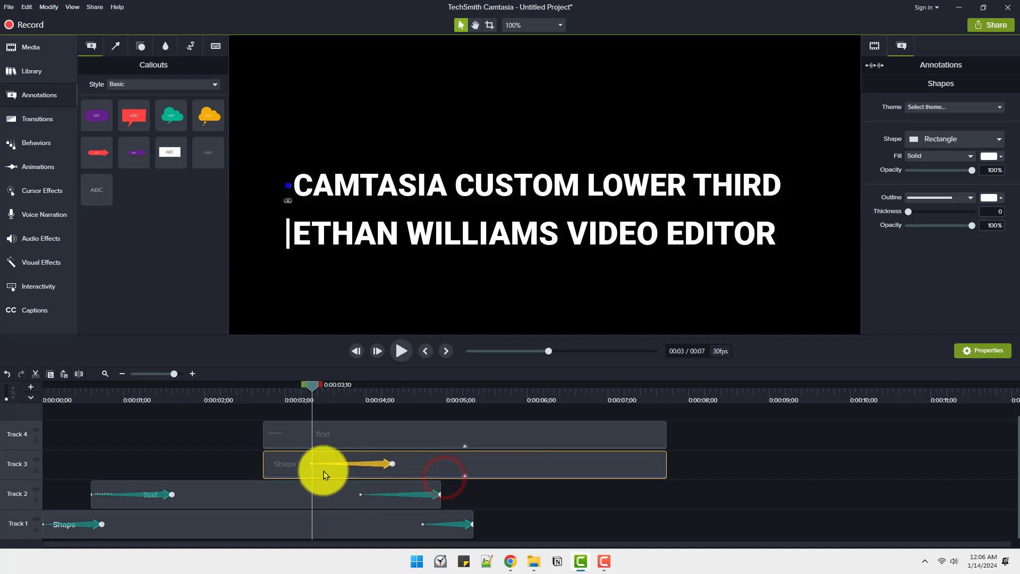
left_click_drag(314, 463, 327, 469)
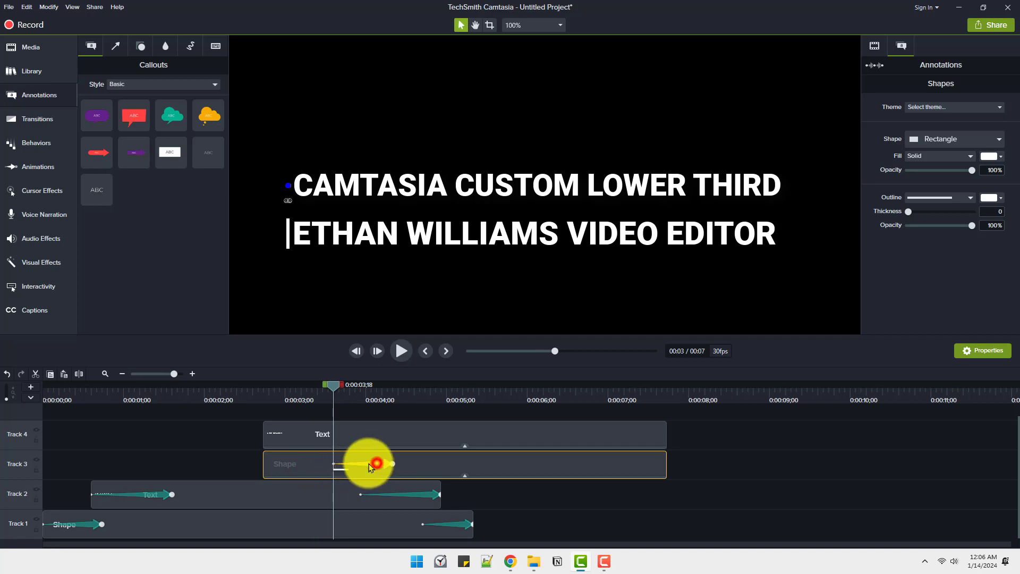
left_click_drag(371, 467, 290, 468)
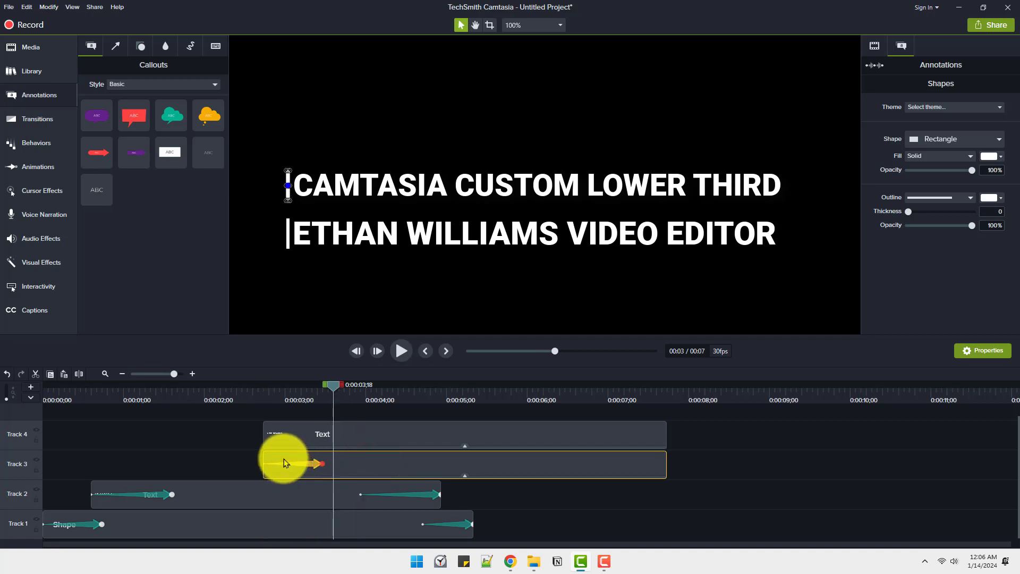
Add an animation to the Track 4 title starting at 0:00:03;18 and crop the title fully from its left edge at that start
left_click(355, 435)
key("shift+a")
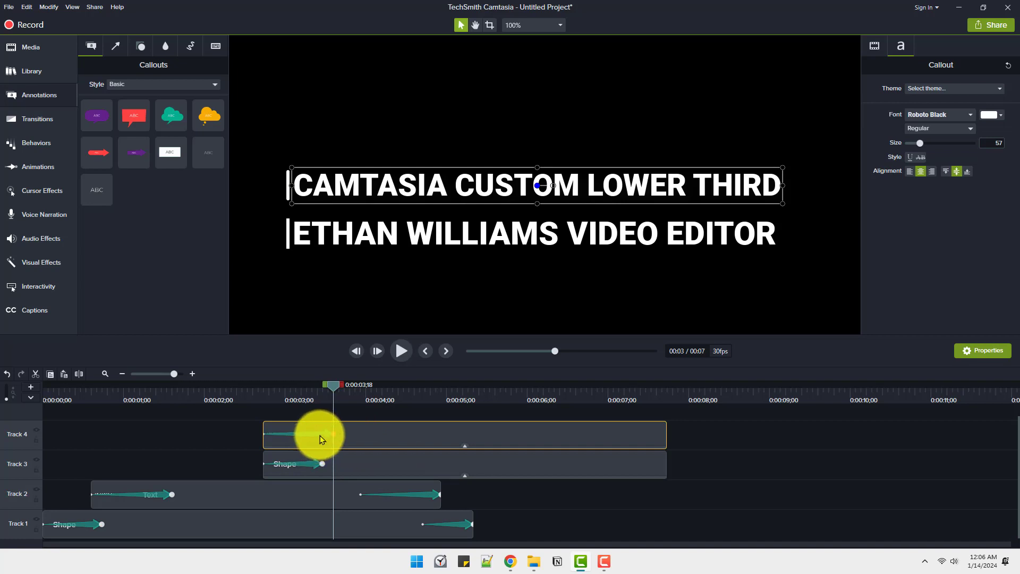
left_click(320, 434)
left_click_drag(403, 444, 404, 445)
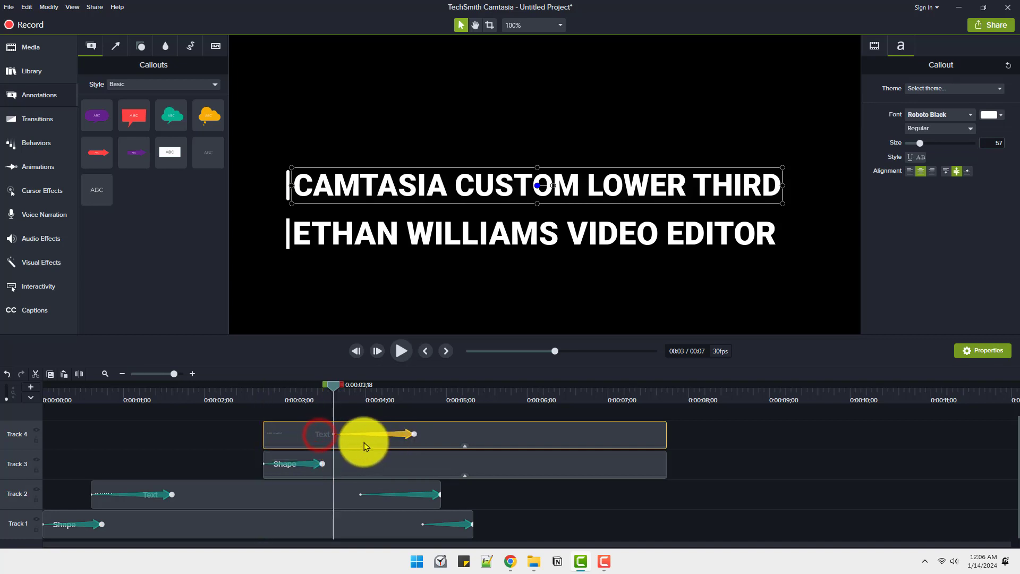
left_click(334, 435)
key("alt")
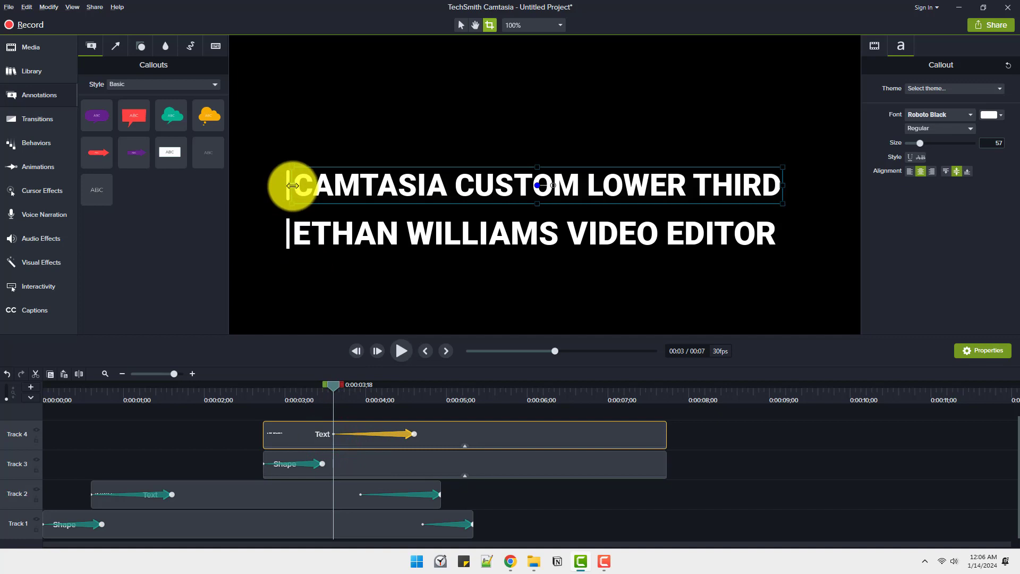
left_click_drag(293, 185, 784, 212)
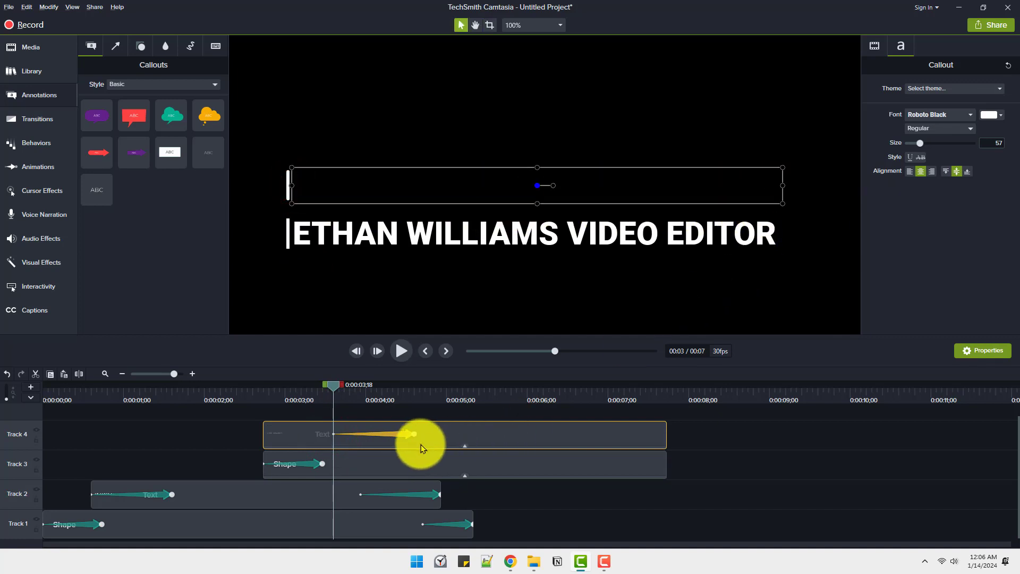
Set the title animation's easing to Exponential In/Out and move the cropped starting title left until its right edge meets the bar
right_click(397, 435)
mouse_move(419, 478)
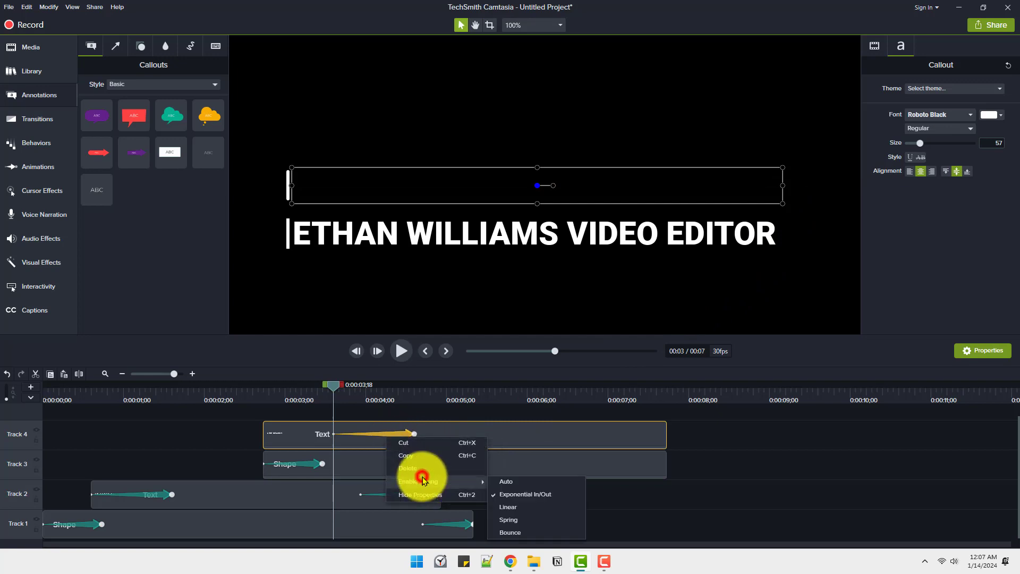
left_click(524, 495)
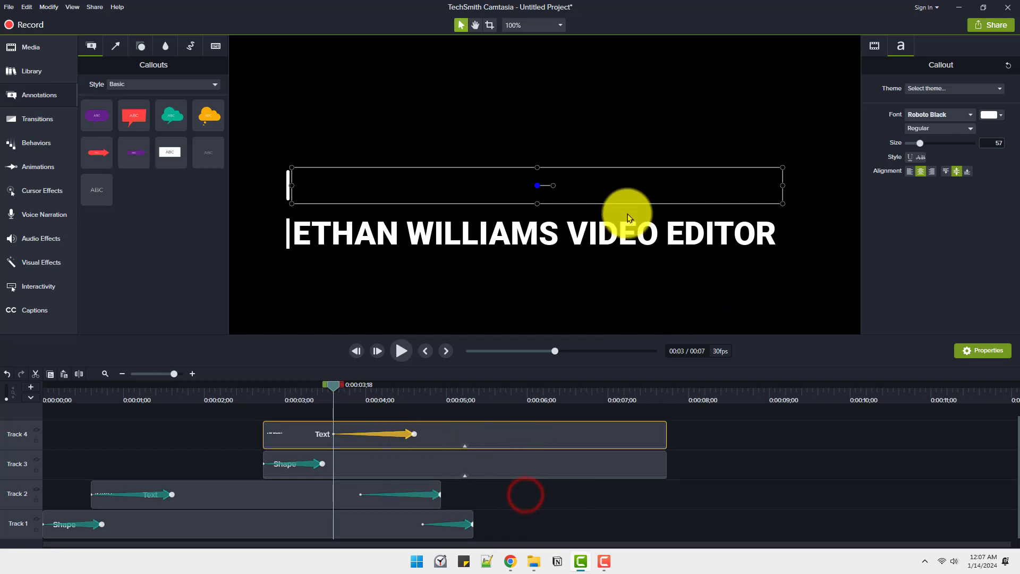
left_click_drag(758, 182, 274, 184)
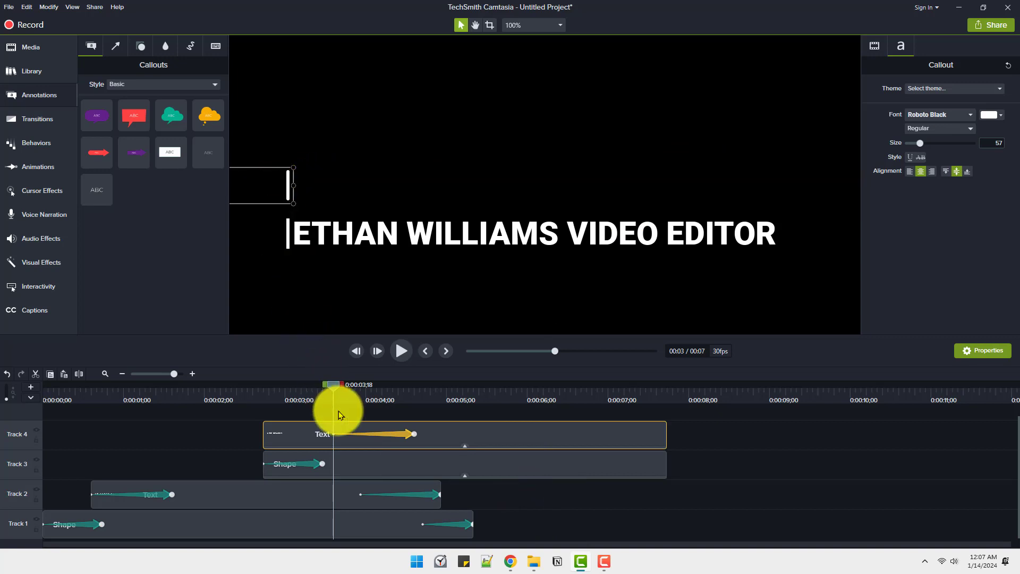
Shift the title's animation earlier to overlap the end of the bar's animation and preview the reveal
left_click_drag(328, 386, 317, 428)
left_click_drag(383, 434, 360, 437)
left_click_drag(308, 381, 262, 422)
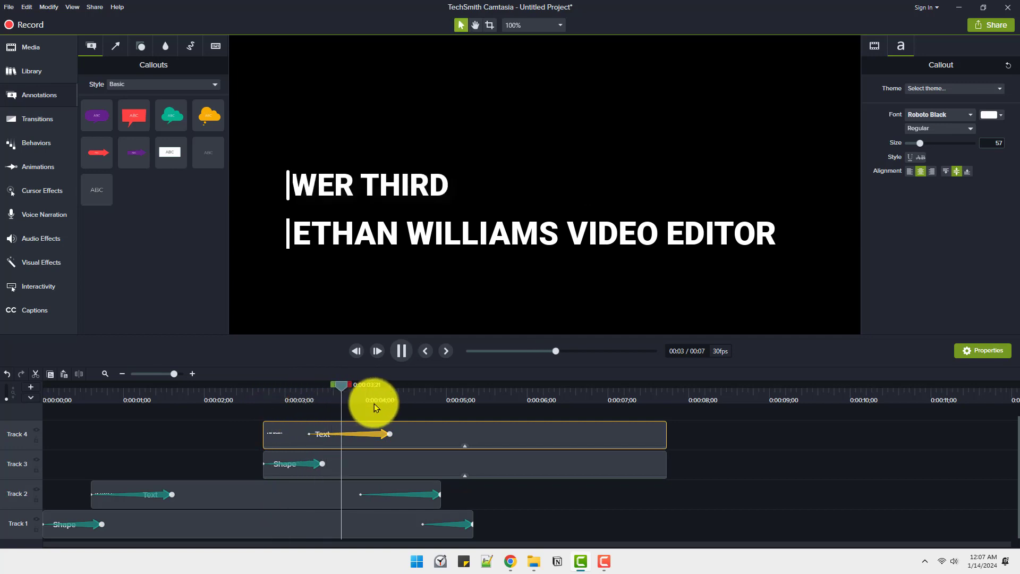
Add a closing animation to the Track 3 bar ending at 0:00:06;27 and crop the bar fully from its top edge at that end
left_click_drag(393, 386, 596, 420)
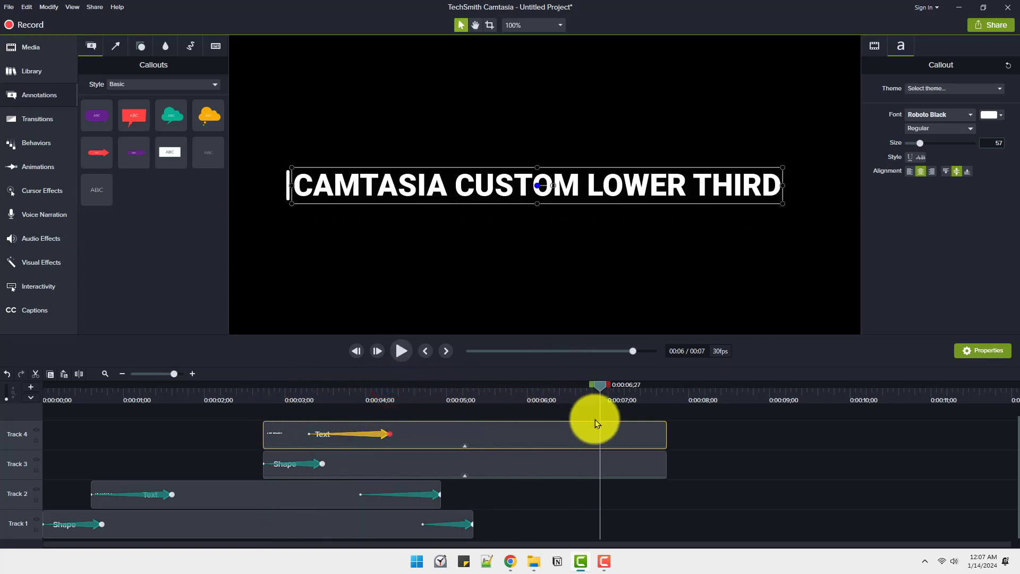
left_click(590, 463)
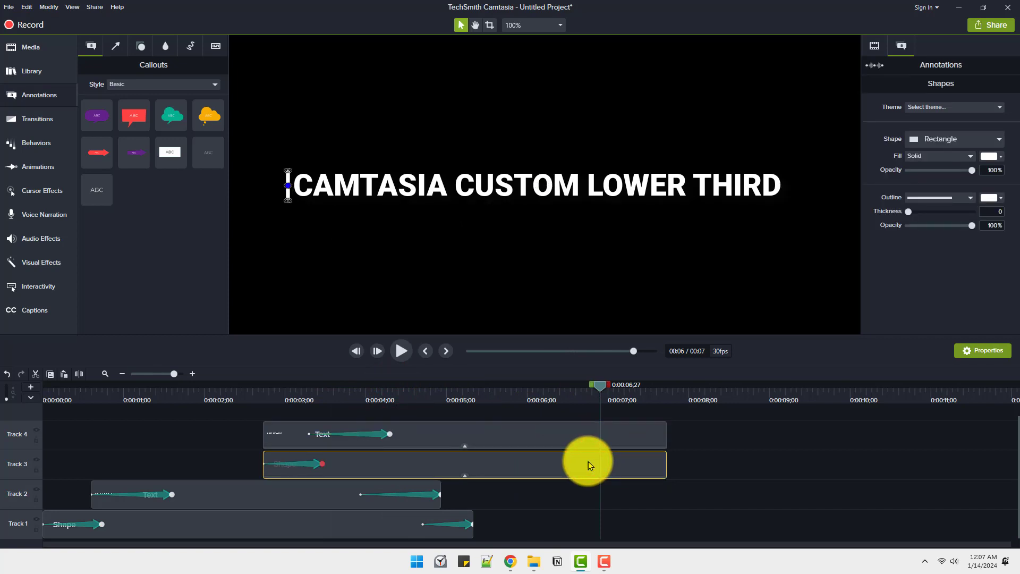
key("shift+a")
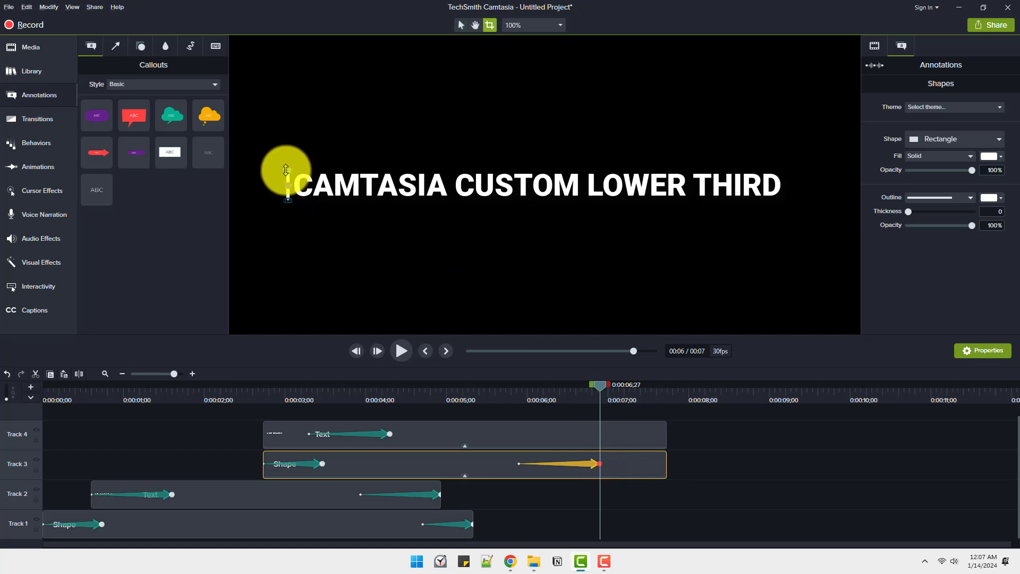
left_click_drag(287, 170, 290, 212)
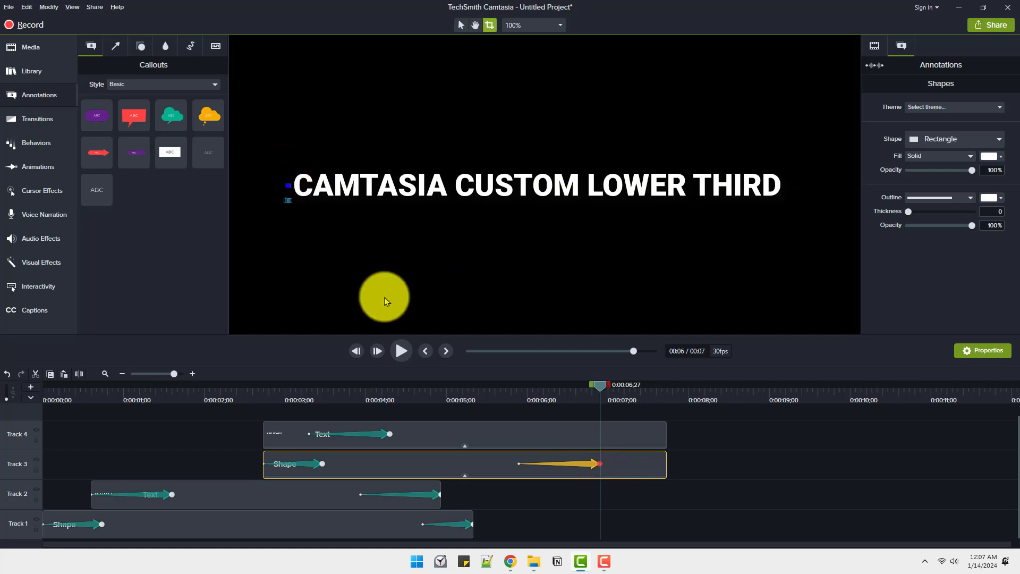
Change the easing of the bar's closing animation and shorten it to start at 0:00:06;07
right_click(596, 469)
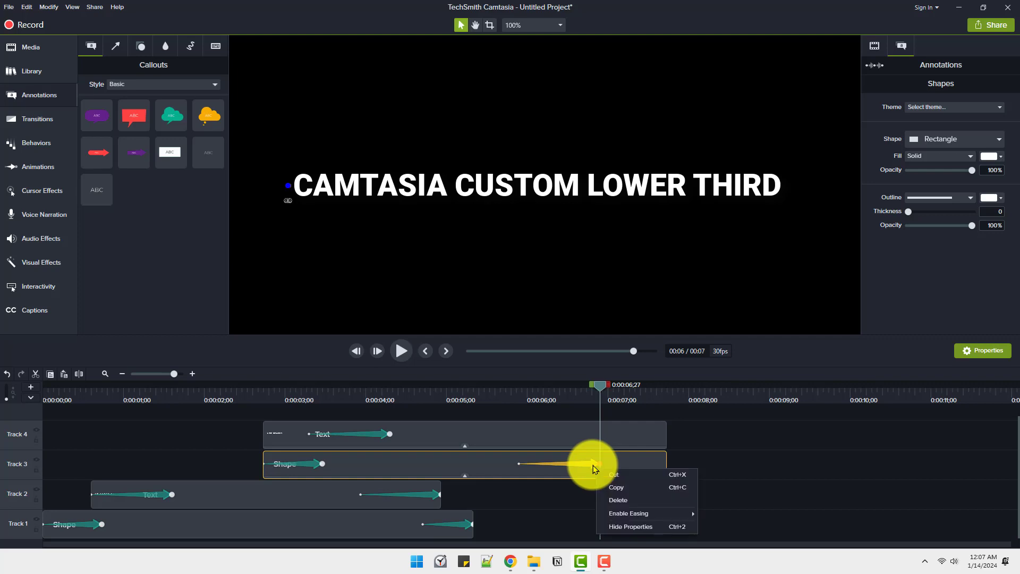
left_click(615, 513)
left_click(718, 486)
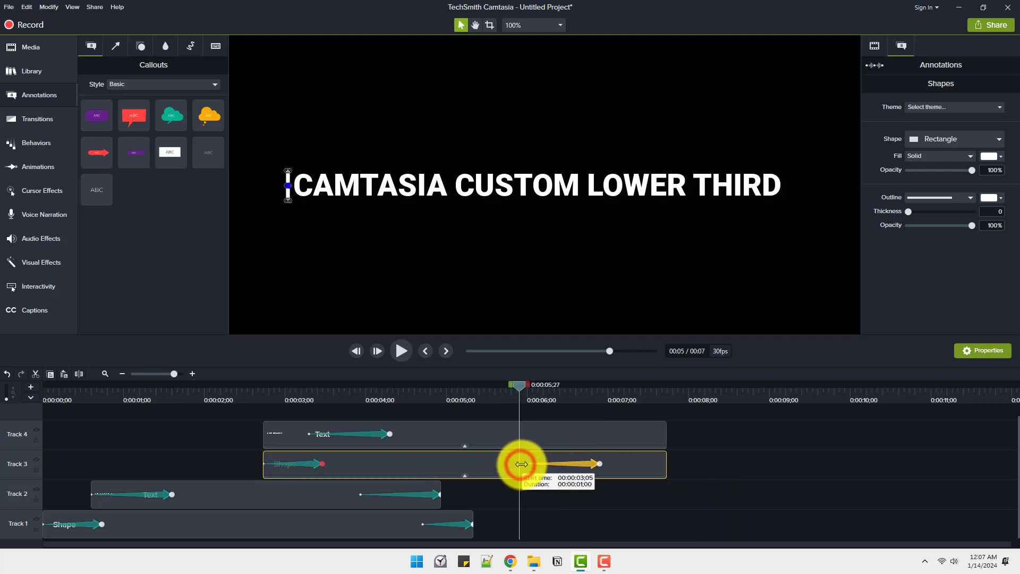
left_click_drag(521, 464, 528, 464)
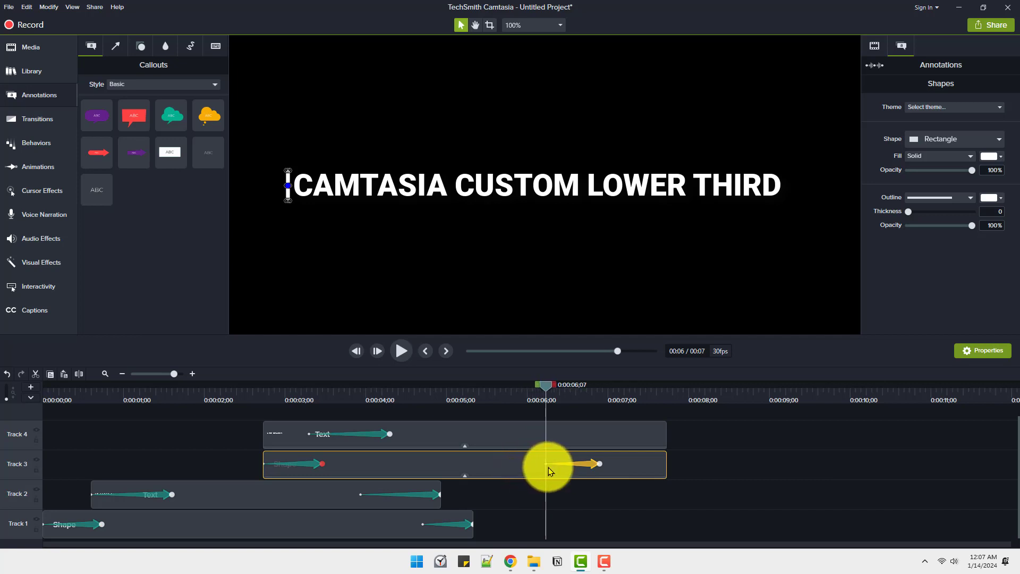
Add a closing animation to the Track 4 title ending at 0:00:06;26 and crop the title fully from its left edge at that end
left_click(546, 386)
left_click(614, 429)
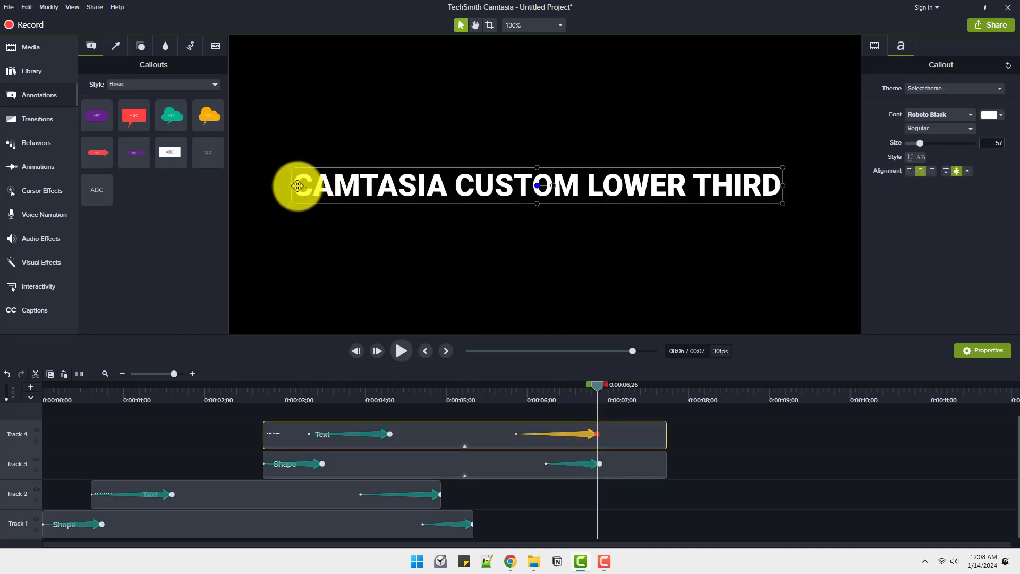
key("c")
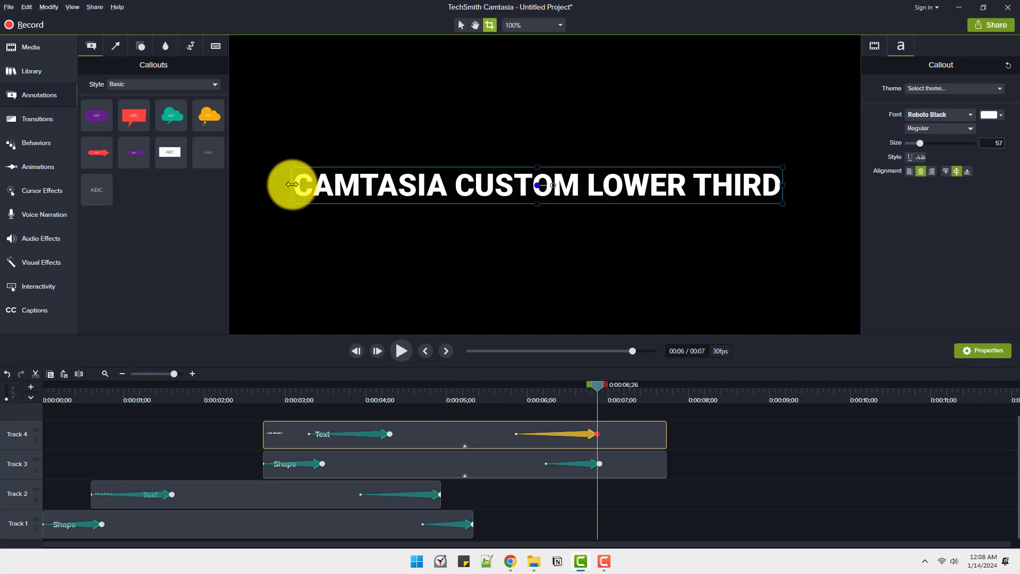
left_click_drag(290, 184, 781, 236)
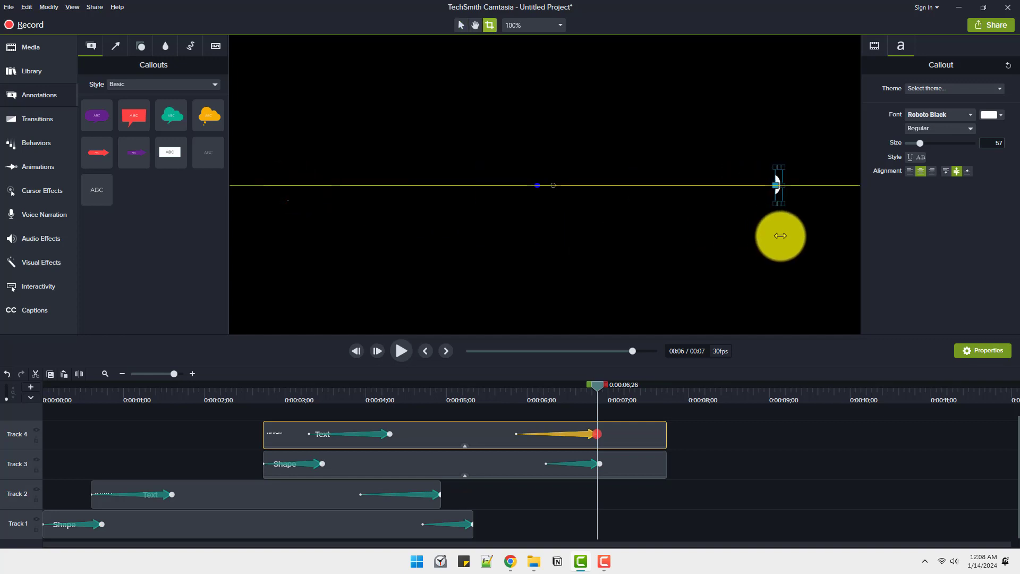
key("v")
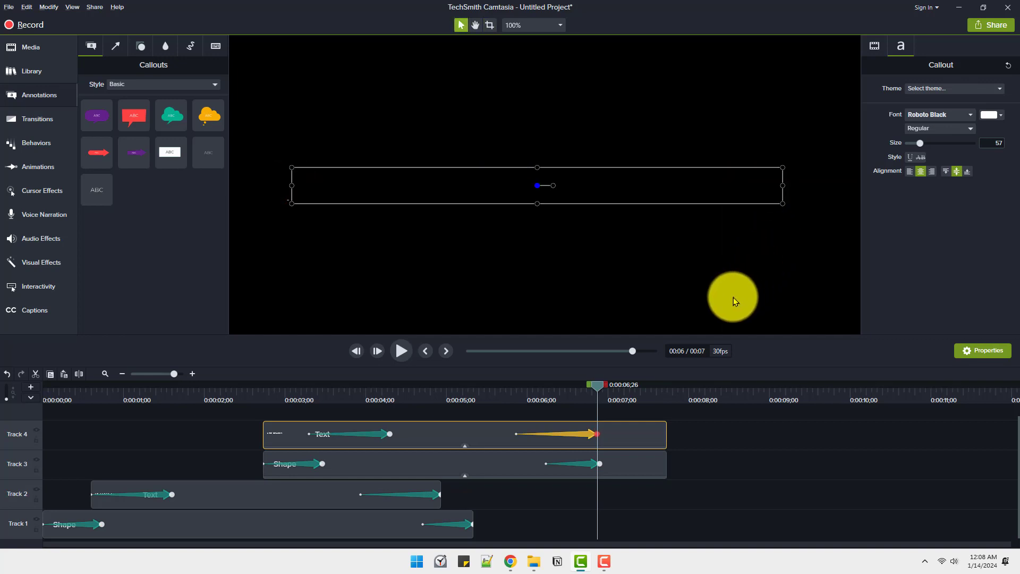
Change the easing of the title's closing animation and move the cropped ending title left until its right edge meets the bar
right_click(588, 436)
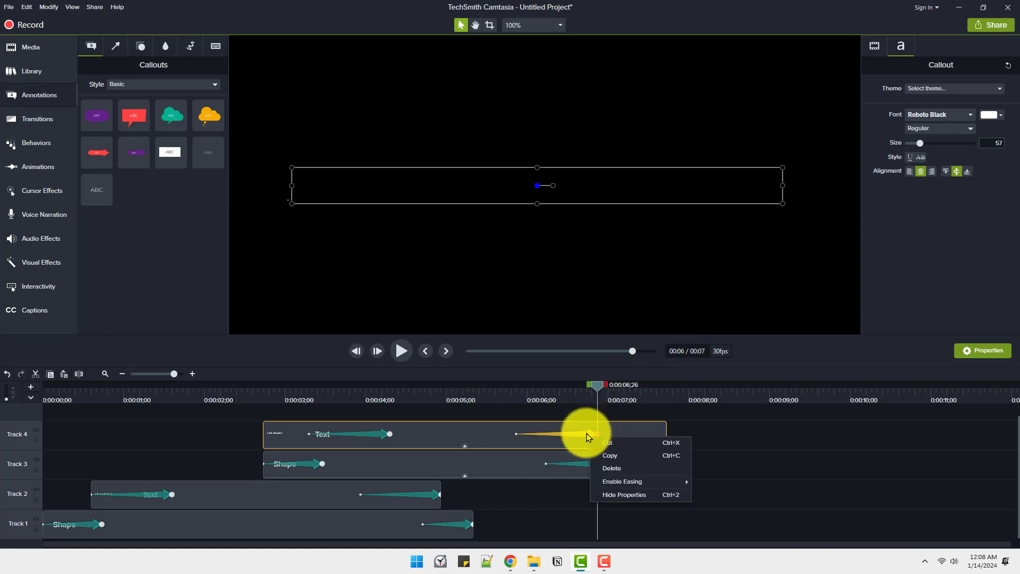
left_click(612, 480)
left_click(707, 495)
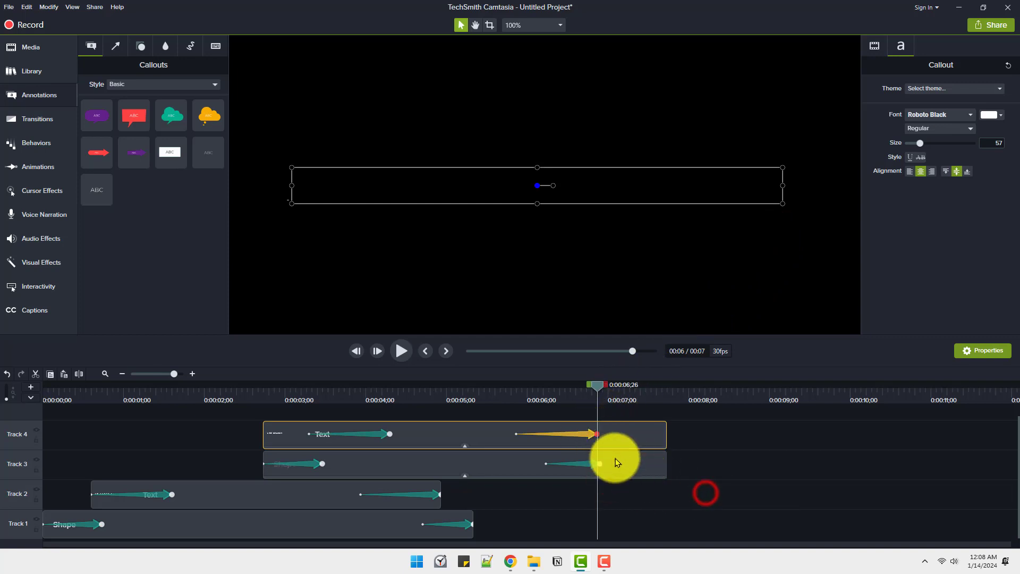
left_click_drag(705, 187, 216, 186)
Move the bar's closing animation to the end of its clip and shift the title's closing animation to finish just after the bar's starts
left_click_drag(567, 435, 652, 444)
left_click_drag(599, 385, 573, 420)
left_click_drag(654, 436, 622, 436)
left_click_drag(579, 463, 666, 466)
mouse_move(609, 386)
left_mouse_down()
mouse_move(653, 406)
mouse_move(624, 400)
left_mouse_up()
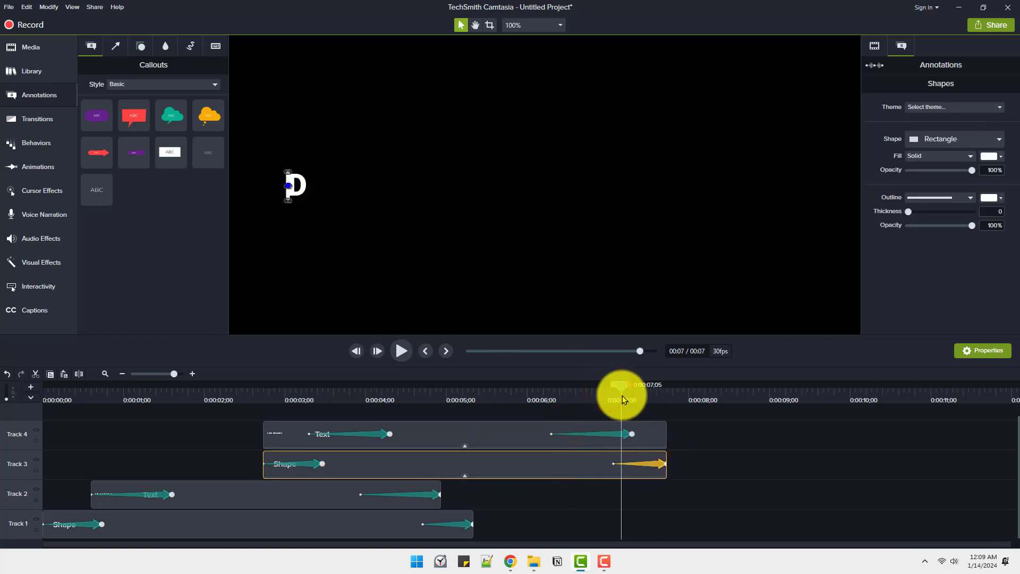
left_click_drag(624, 436, 615, 435)
Preview the closing animations of the title and bar, and return the playhead to 0:00:02;16, just before the Track 3 and 4 clips
left_click(510, 407)
key("space")
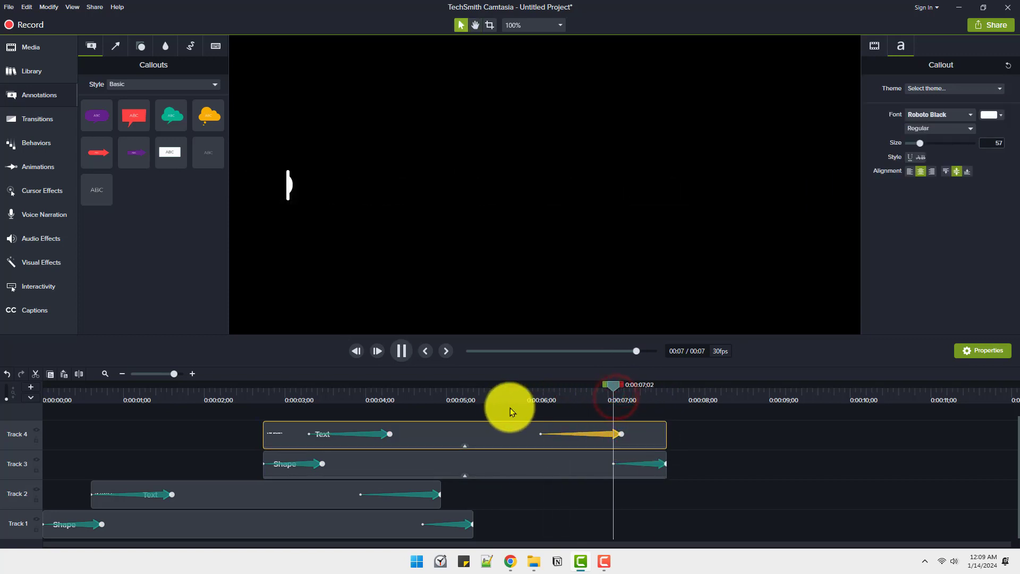
left_click(247, 391)
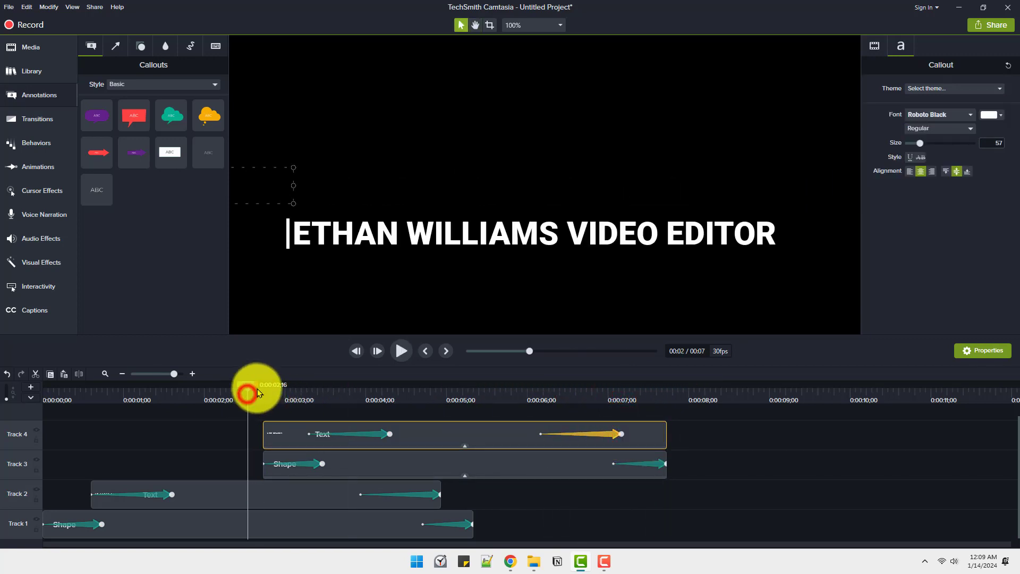